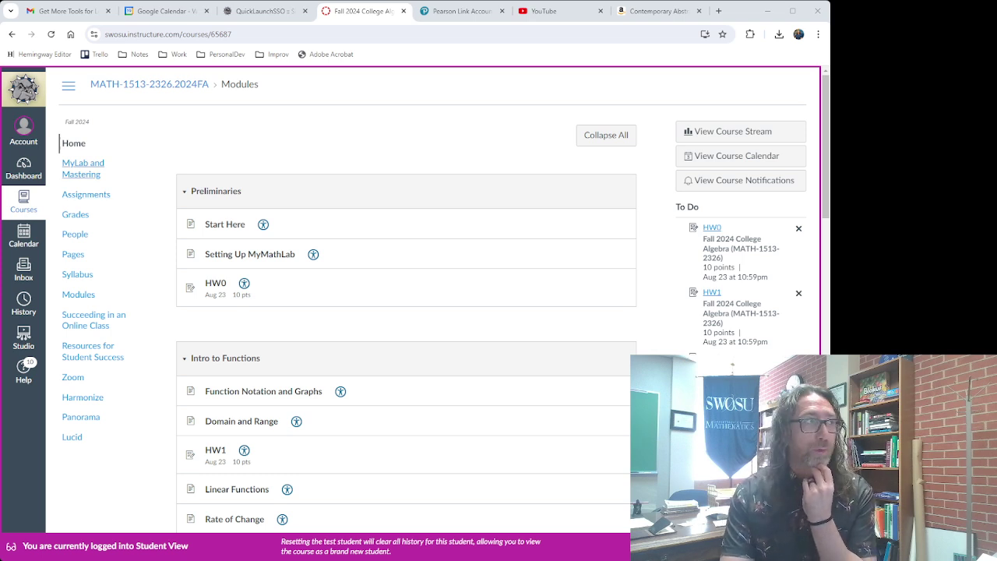
Open the MyLab and Mastering page from the College Algebra course navigation.
left_click(97, 178)
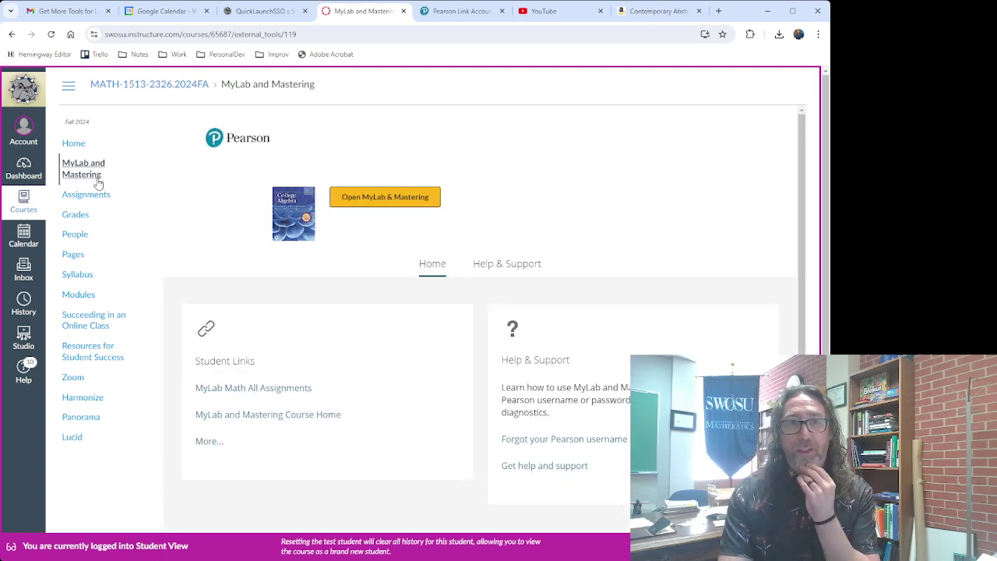
Launch Open MyLab & Mastering to bring up Pearson's Link your accounts page.
left_click(417, 204)
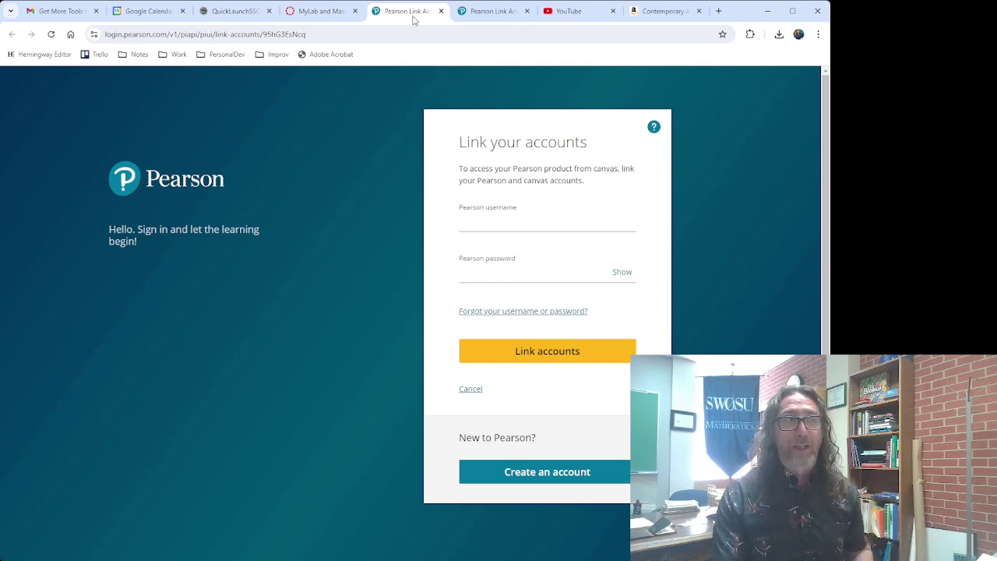
Sign in with the Pearson username and corrected password, then confirm Link accounts.
left_click(532, 223)
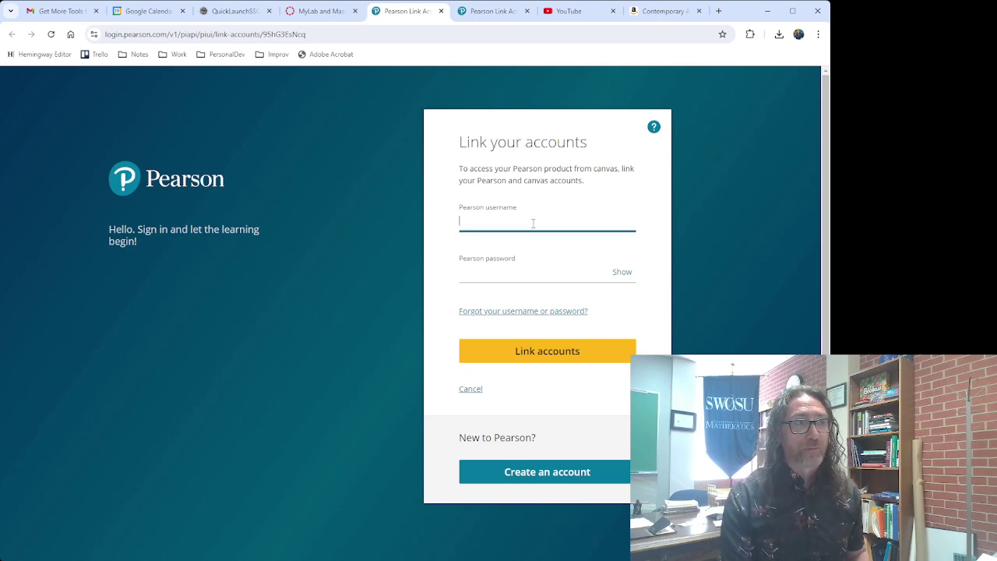
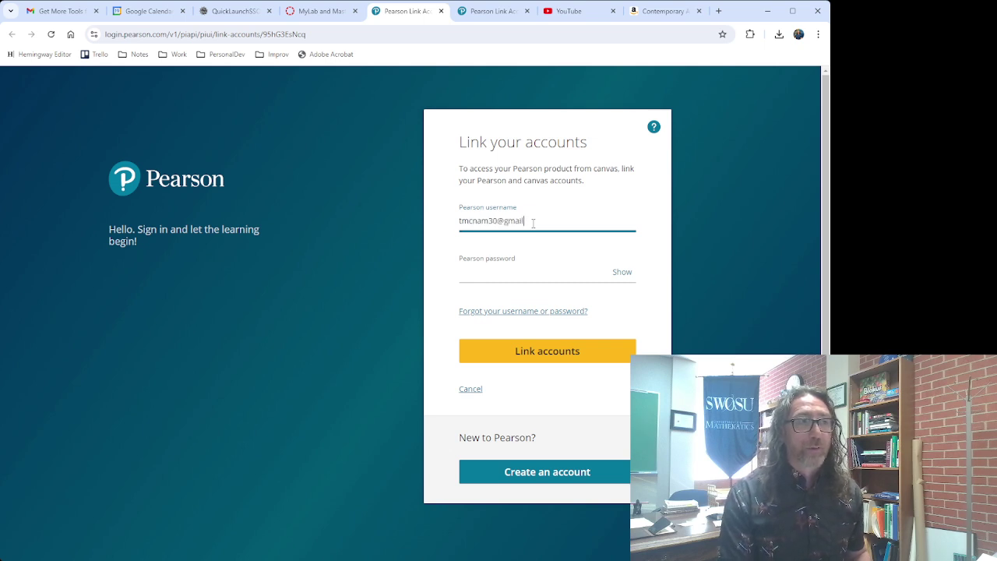
key("Tab")
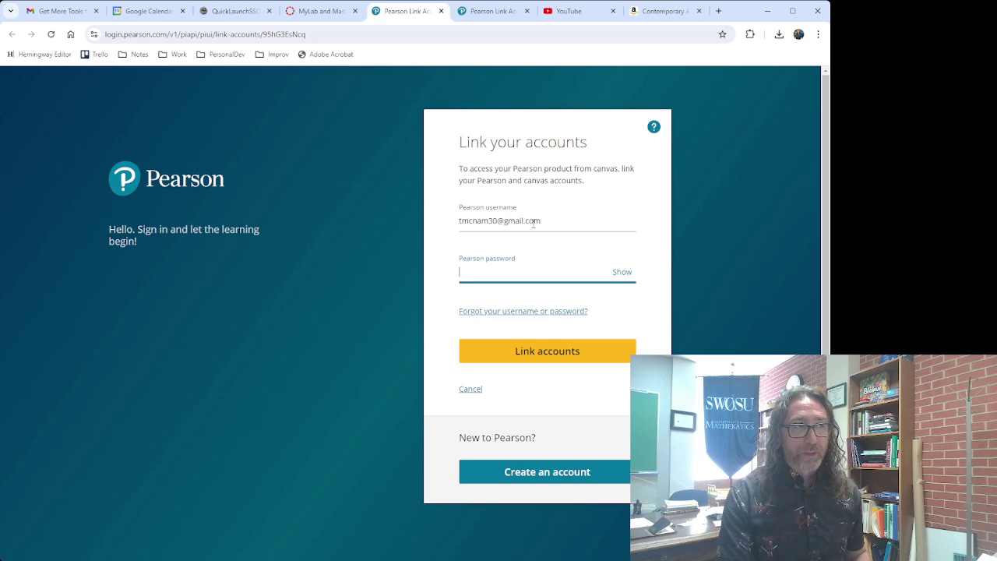
type("••••••••••••")
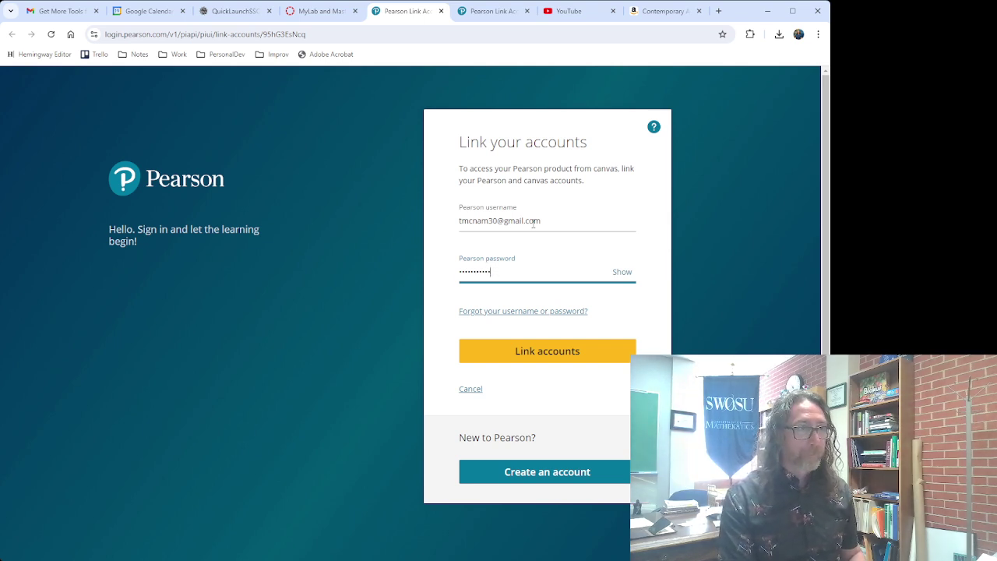
key("BackSpace")
key("BackSpace")
key("BackSpace")
key("BackSpace")
type("••••")
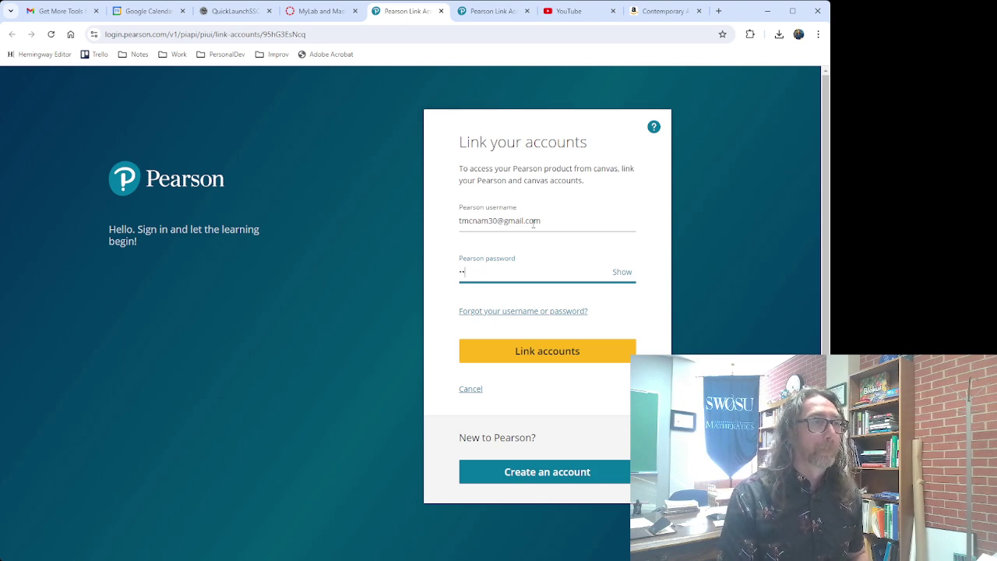
type("••••••")
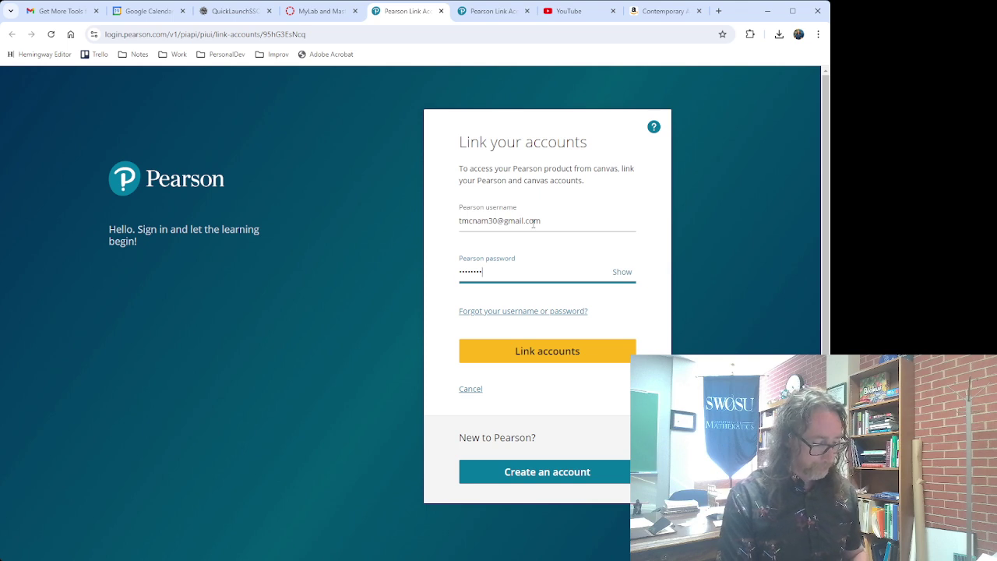
type("•••")
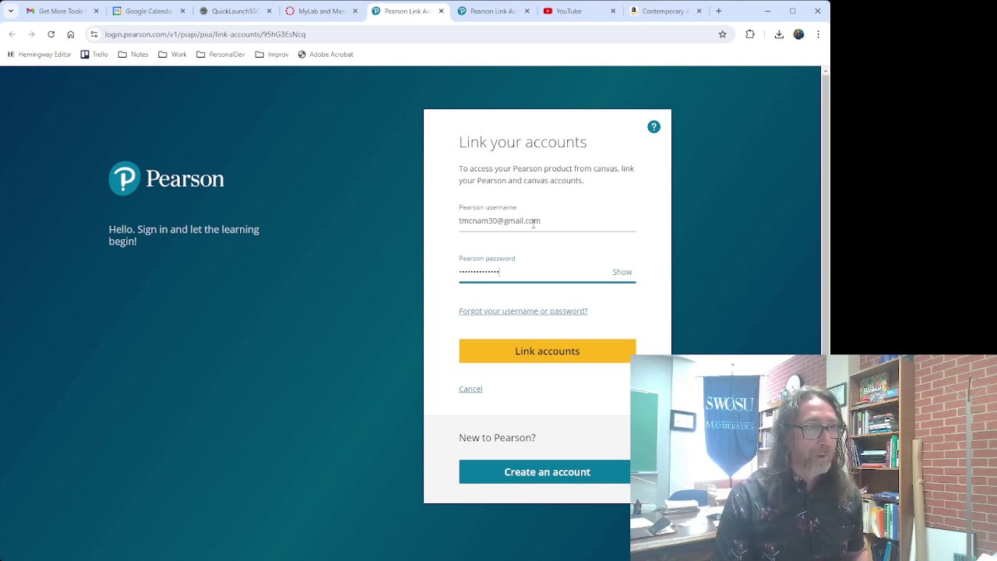
left_click(564, 344)
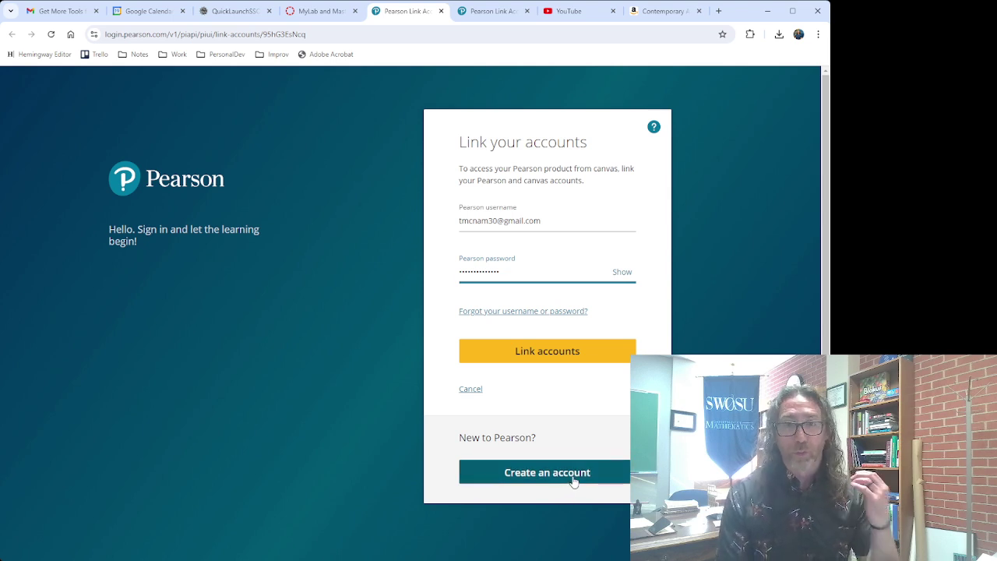
left_click(529, 353)
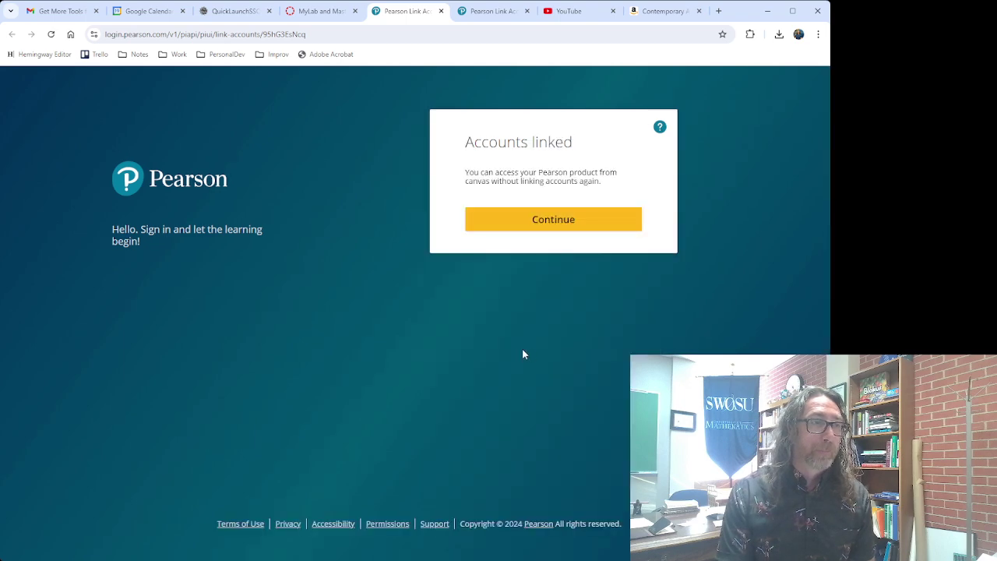
Continue past the Accounts linked card to the SWOSU College Algebra FA2024 payment options.
left_click(534, 224)
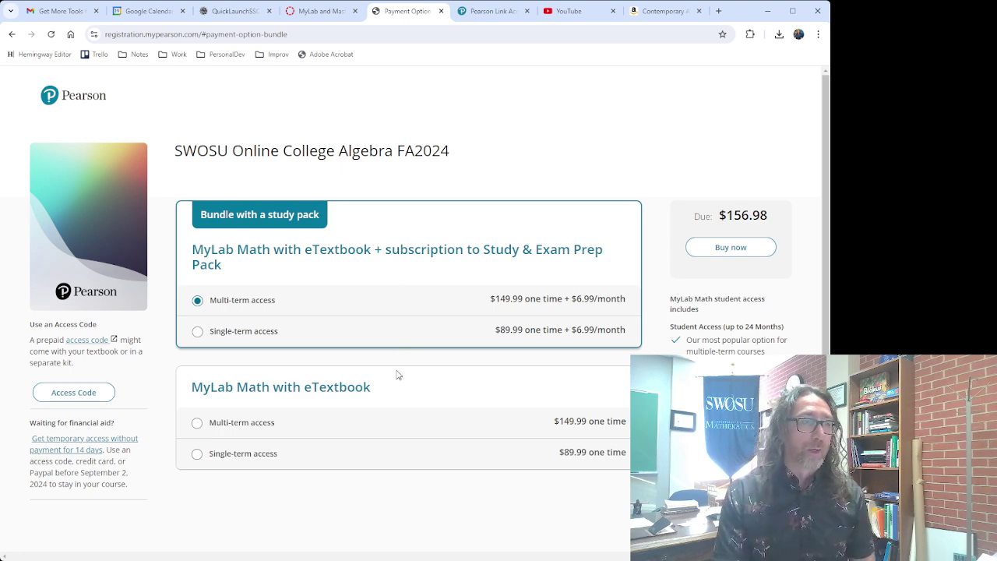
scroll(323, 372, "down", 1)
scroll(320, 373, "down", 2)
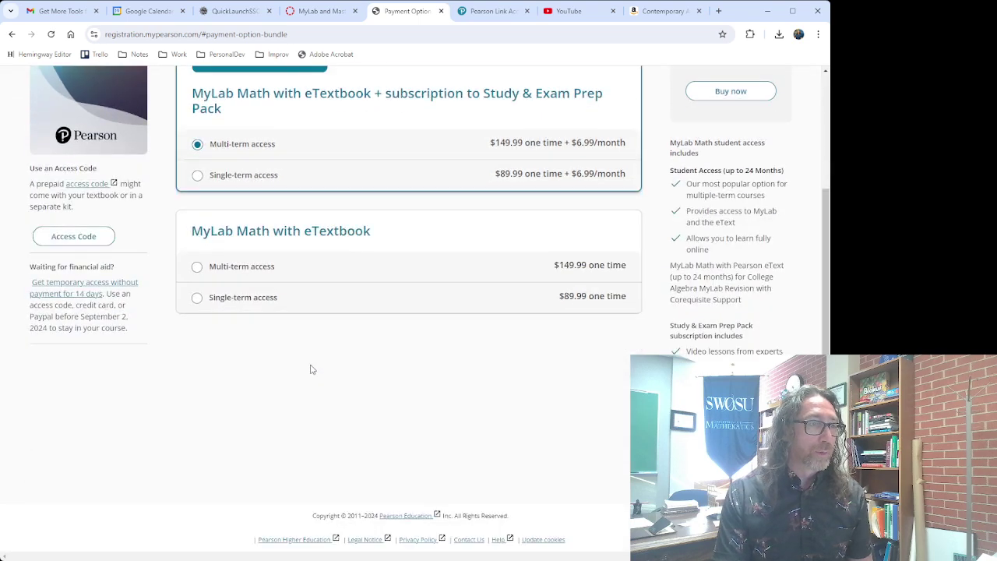
Try the single-term access options, then revert to the $156.98 multi-term bundle.
left_click(198, 302)
left_click(199, 301)
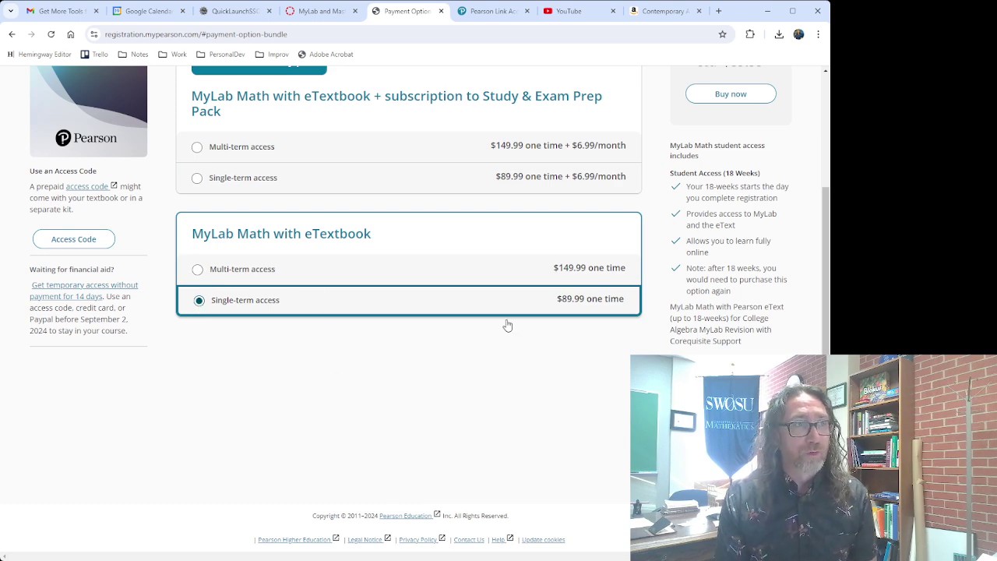
scroll(483, 354, "up", 2)
left_click(196, 302)
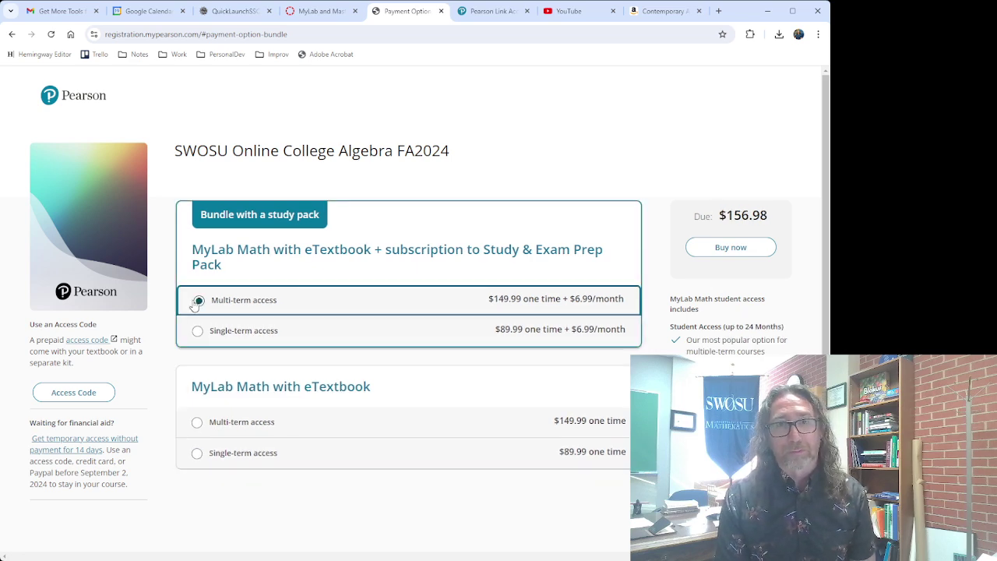
scroll(198, 312, "down", 1)
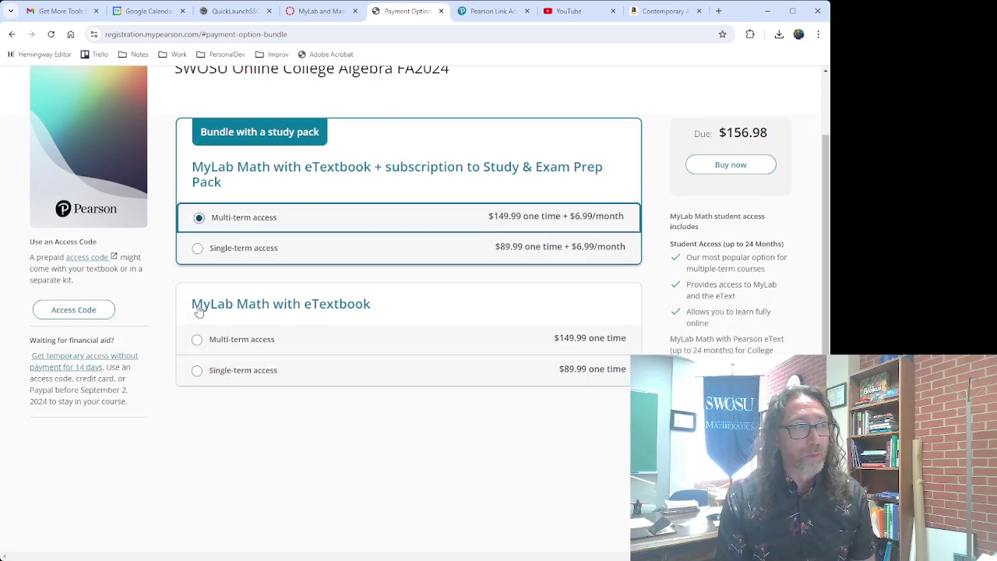
Select $89.99 single-term MyLab Math with eTextbook access, then return to the Canvas tab.
left_click(198, 345)
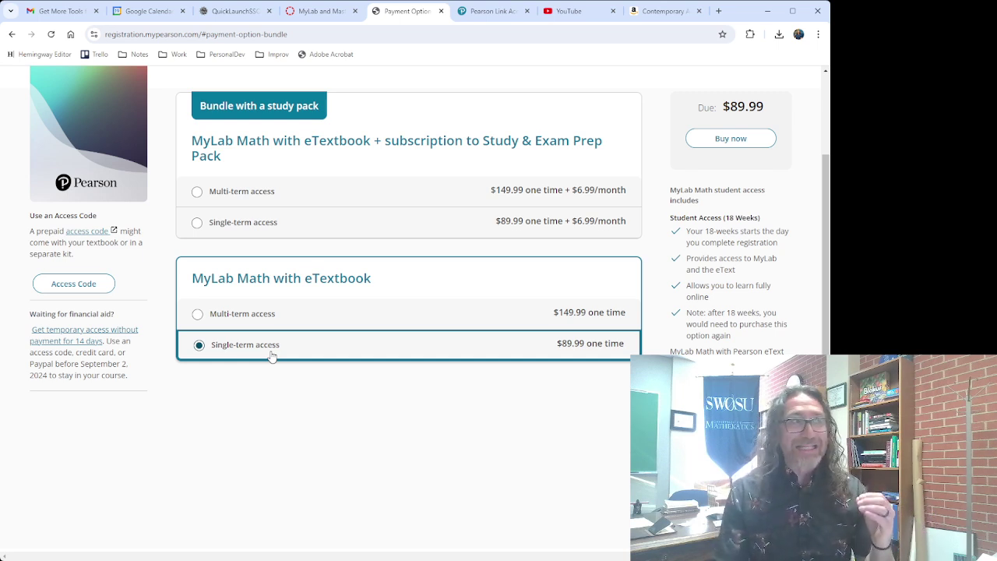
left_click(321, 13)
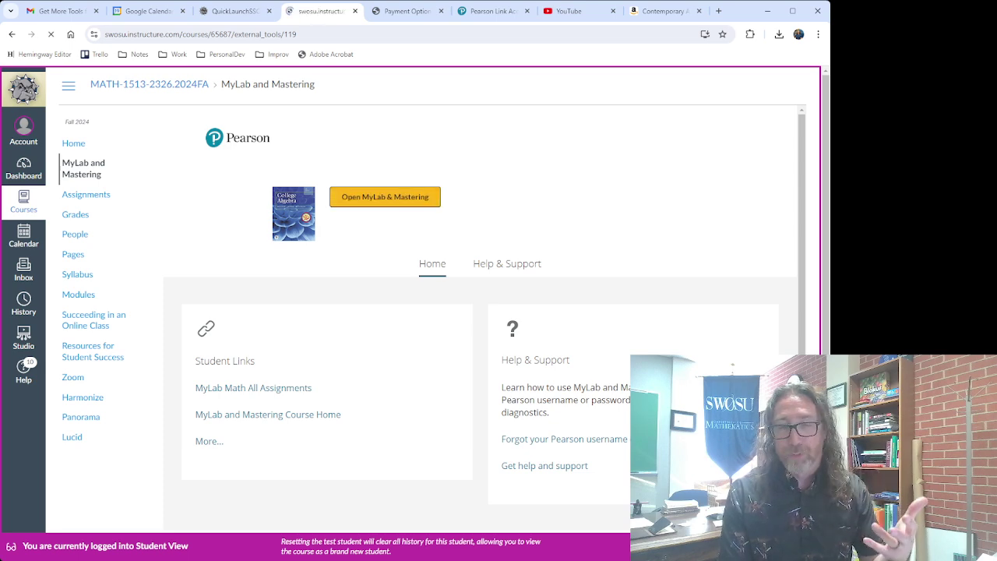
Close the Payment Option and Pearson Link tabs, then relaunch MyLab & Mastering from Canvas.
left_click(418, 13)
left_click(441, 13)
left_click(447, 13)
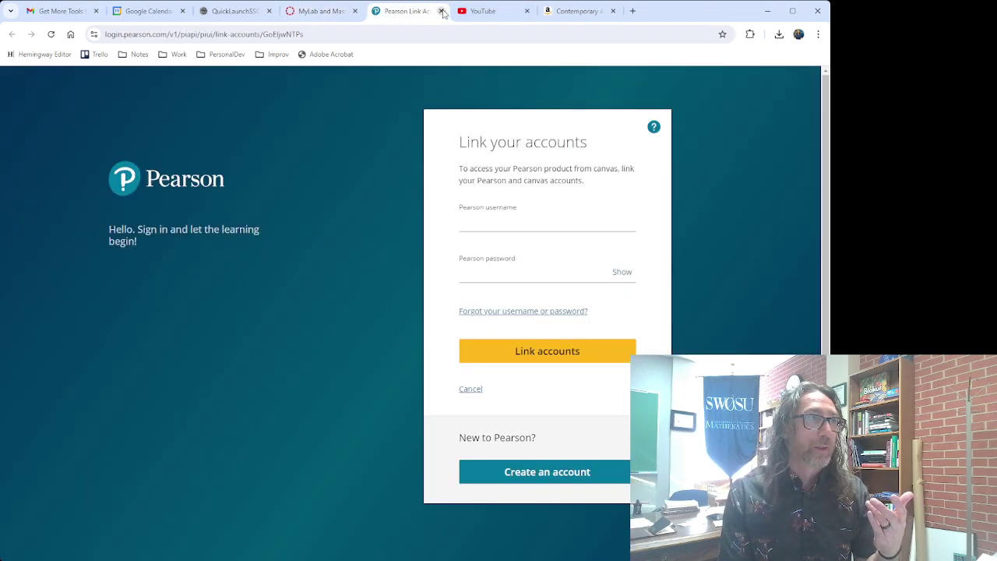
left_click(441, 12)
left_click(321, 12)
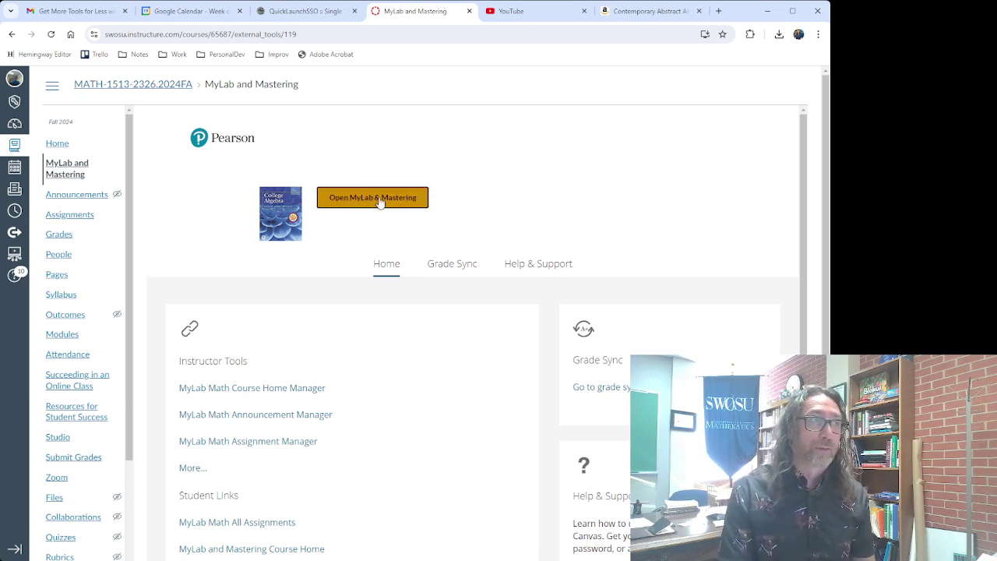
left_click(379, 199)
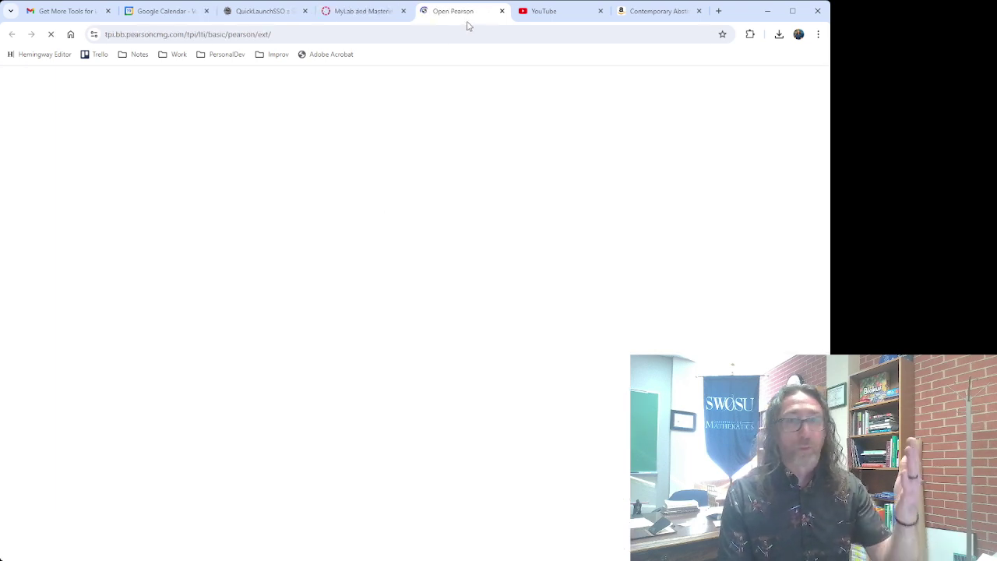